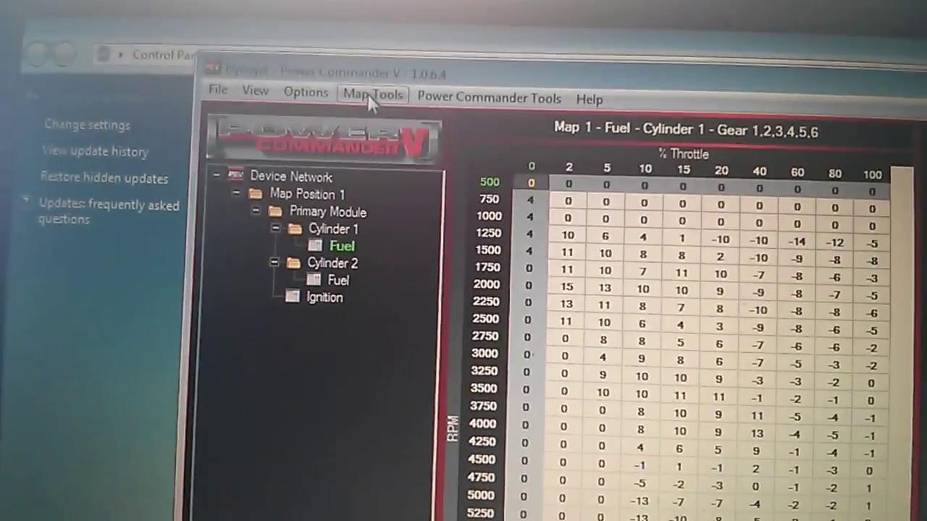
Check the Map Tools menu, then display the Cylinder 2 Map 1 fuel table.
left_click(401, 59)
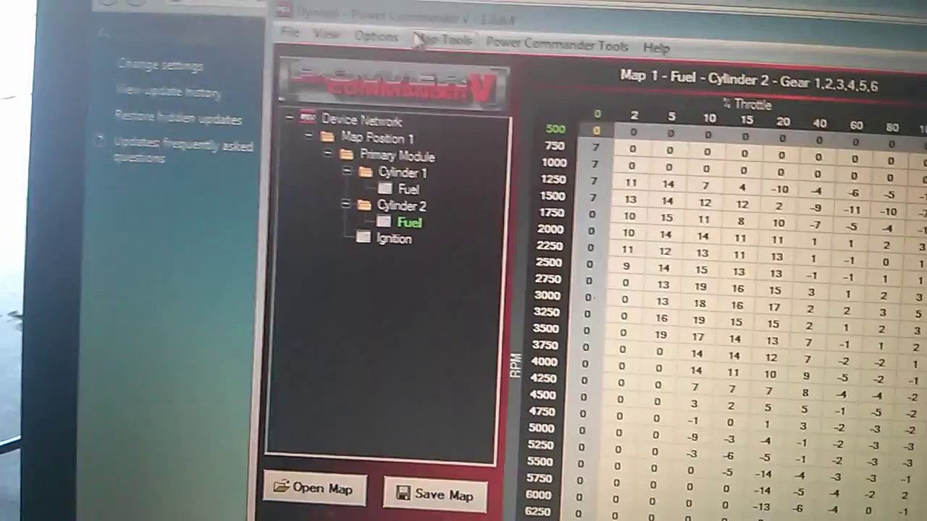
left_click(441, 40)
mouse_move(495, 154)
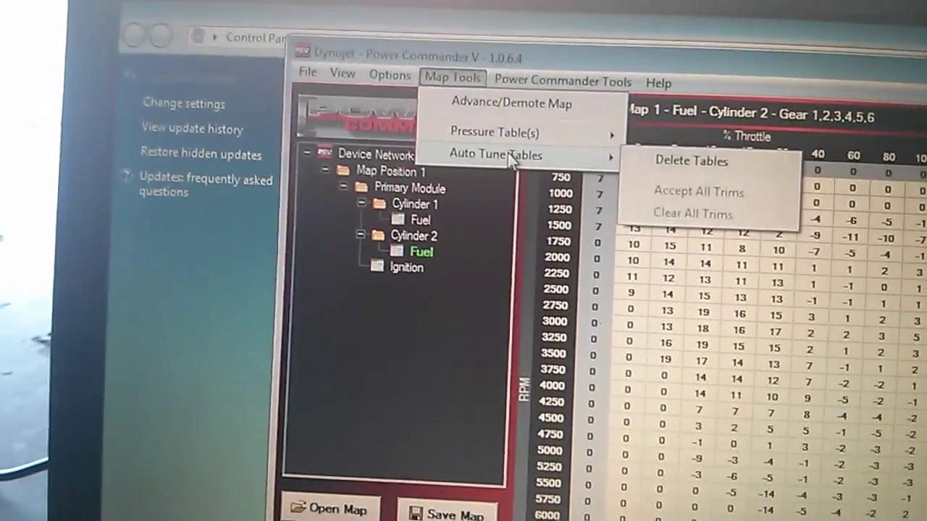